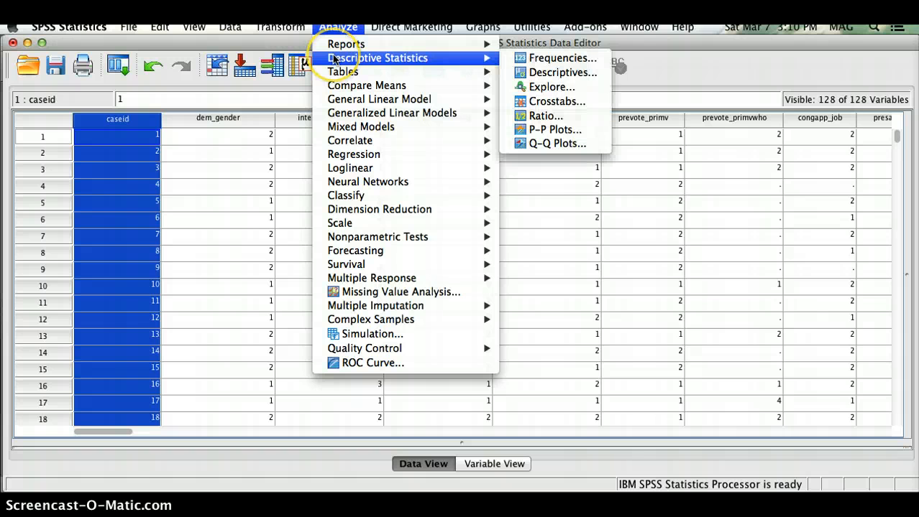
- Run a Frequencies analysis on interest_attention, giving 5911 valid and 3 missing cases
{"action": "left_click", "coordinate": [527, 59]}
{"action": "left_click_drag", "start_coordinate": [425, 274], "coordinate": [345, 158]}
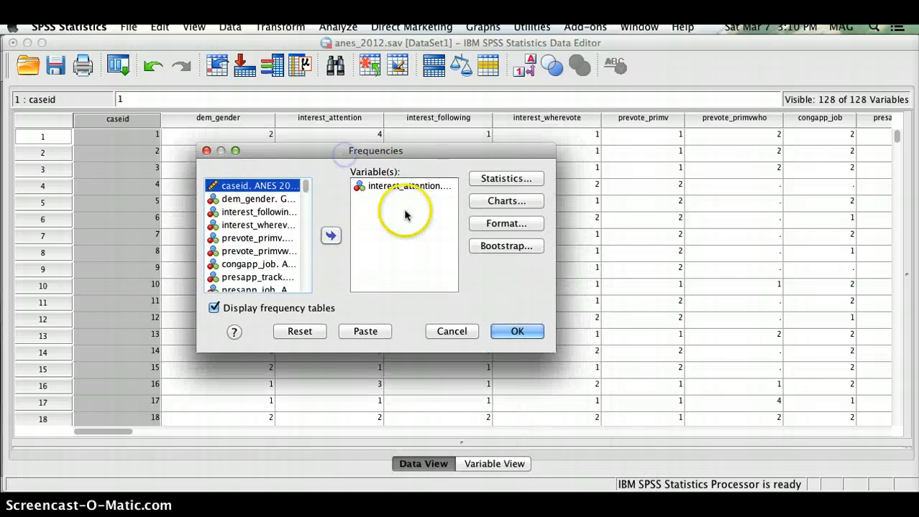
{"action": "left_click", "coordinate": [393, 188]}
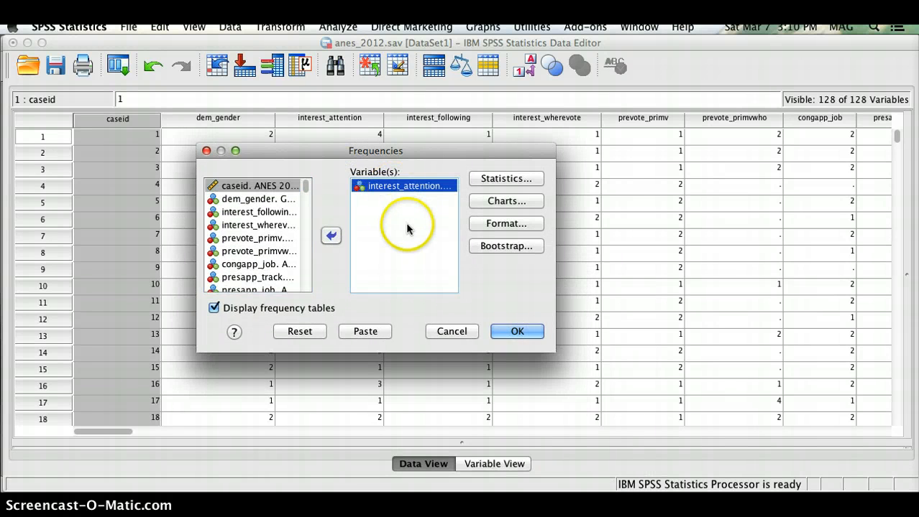
{"action": "left_click", "coordinate": [503, 331]}
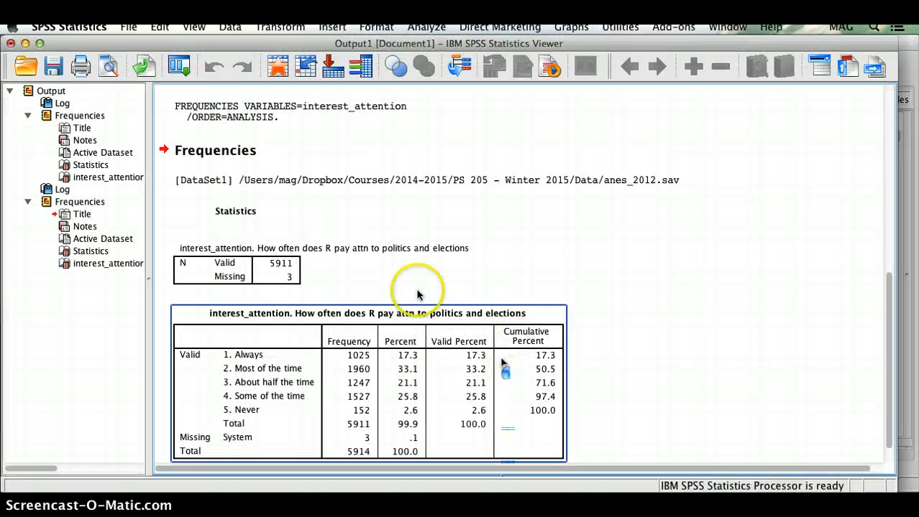
- Review the interest_attention counts (1025 Always to 152 Never), then open the Transform menu
{"action": "scroll", "coordinate": [406, 273], "scroll_direction": "down", "scroll_amount": 2}
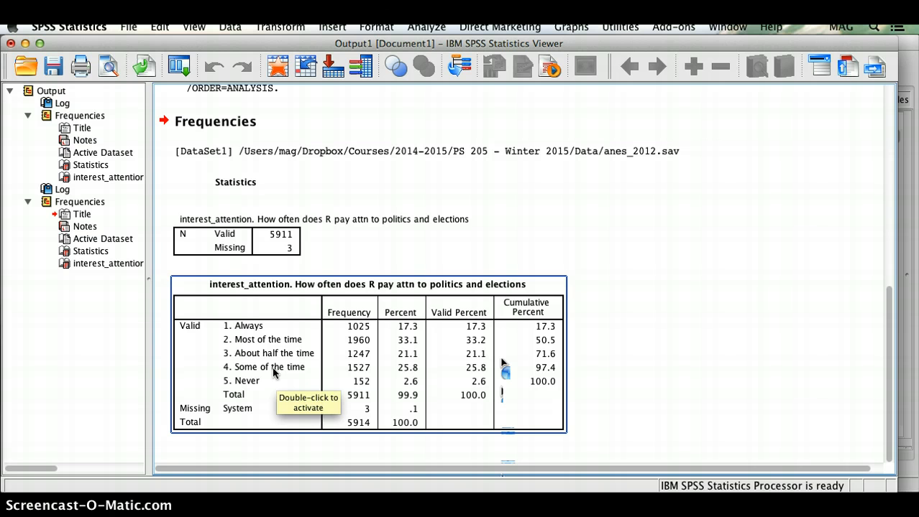
{"action": "left_click", "coordinate": [298, 354]}
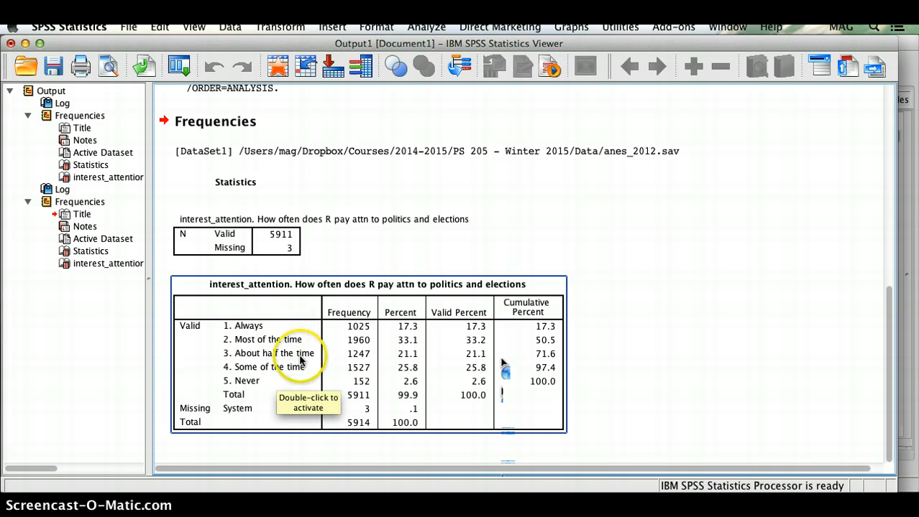
{"action": "left_click", "coordinate": [318, 190]}
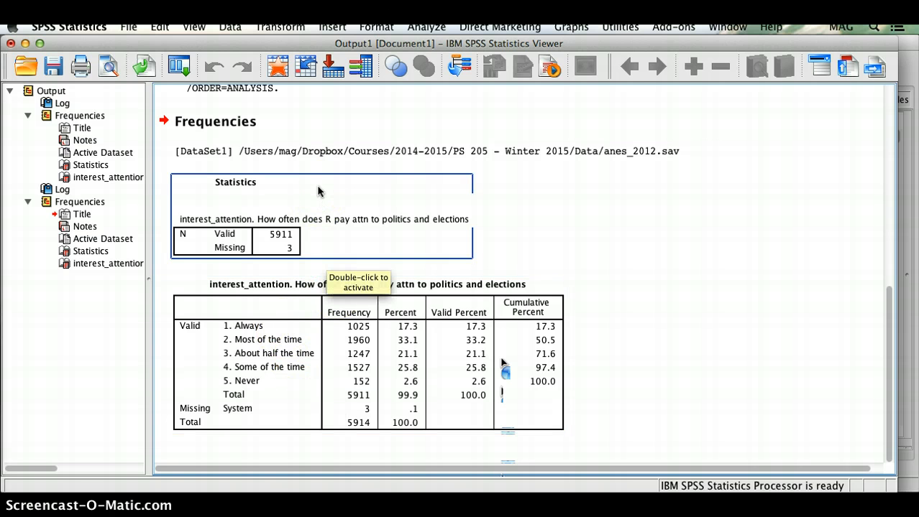
{"action": "left_click", "coordinate": [287, 26]}
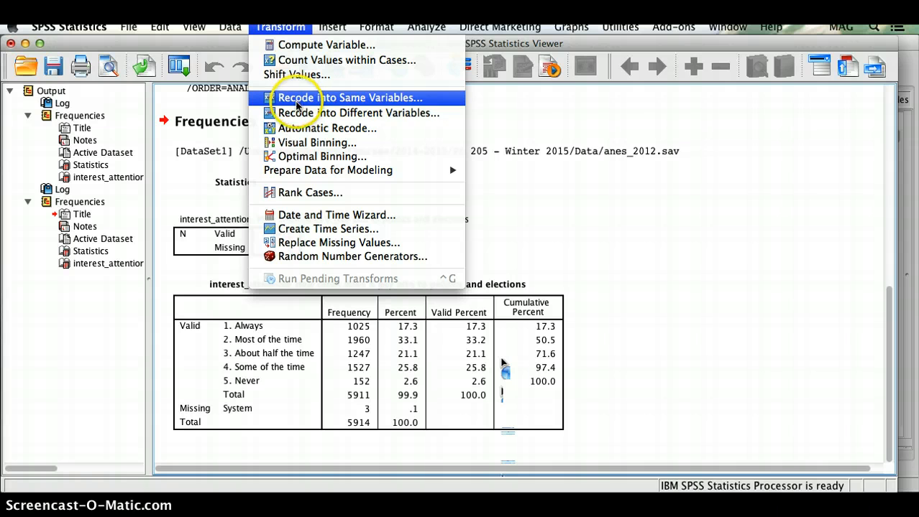
- Open Transform > Recode into Different Variables and move the dialog into view
{"action": "left_click", "coordinate": [295, 113]}
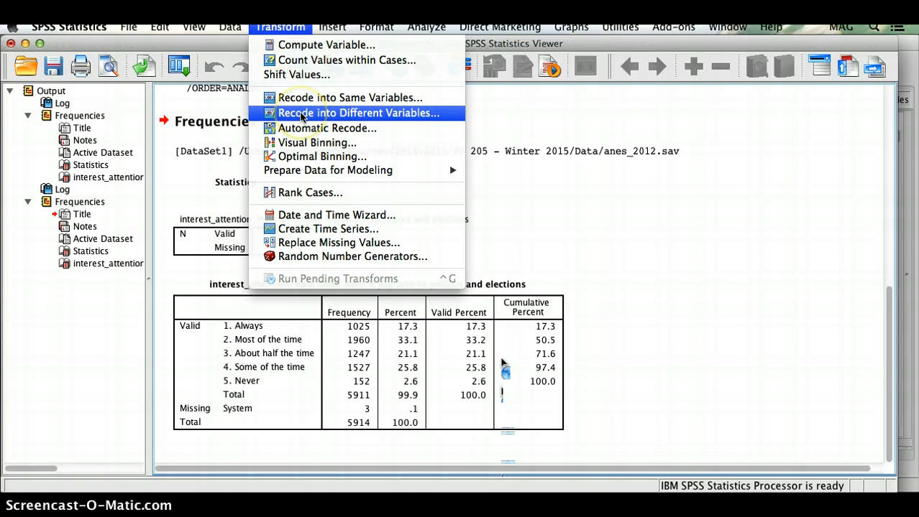
{"action": "left_click", "coordinate": [302, 116]}
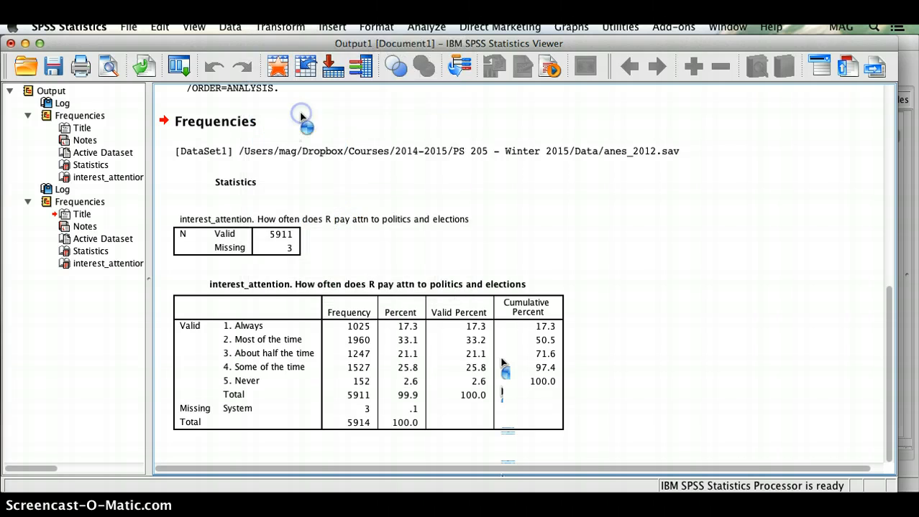
{"action": "left_click_drag", "start_coordinate": [547, 70], "coordinate": [320, 120]}
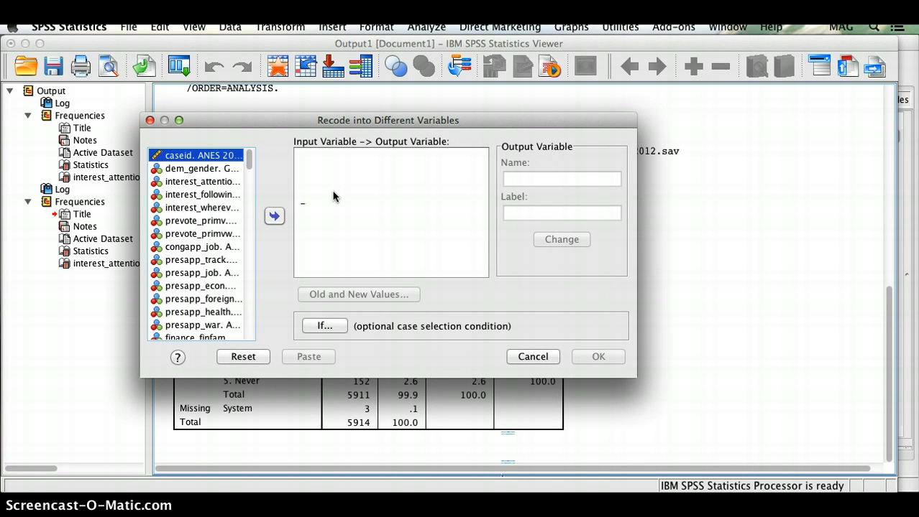
- Add interest_attention as the input variable to recode
{"action": "left_click", "coordinate": [227, 182]}
{"action": "left_click", "coordinate": [273, 217]}
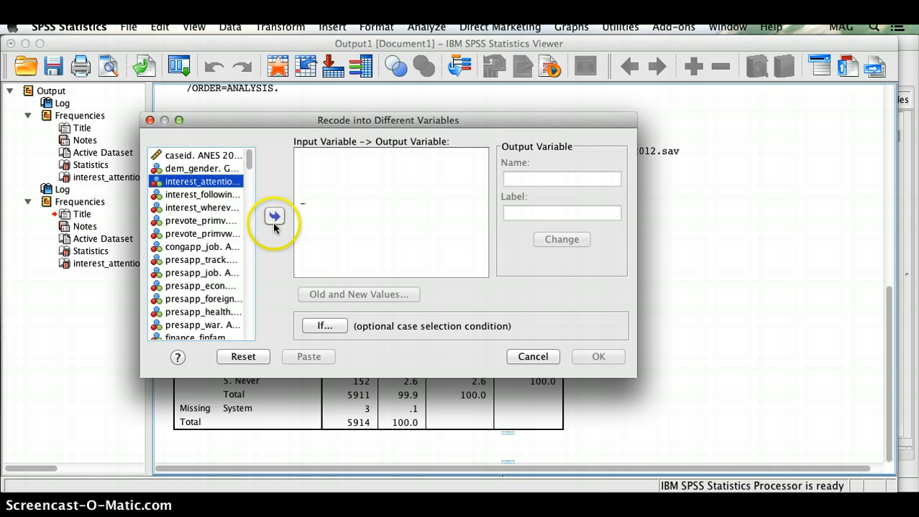
{"action": "left_click", "coordinate": [205, 184]}
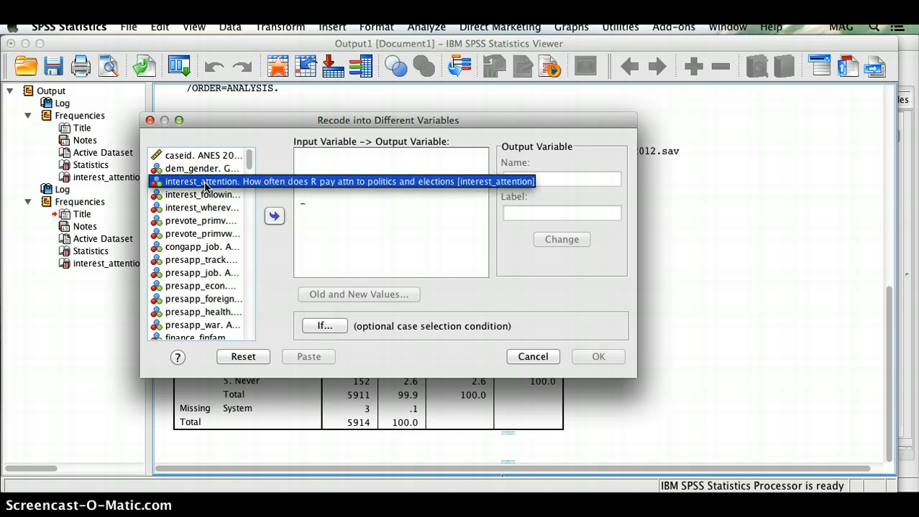
{"action": "left_click", "coordinate": [272, 215]}
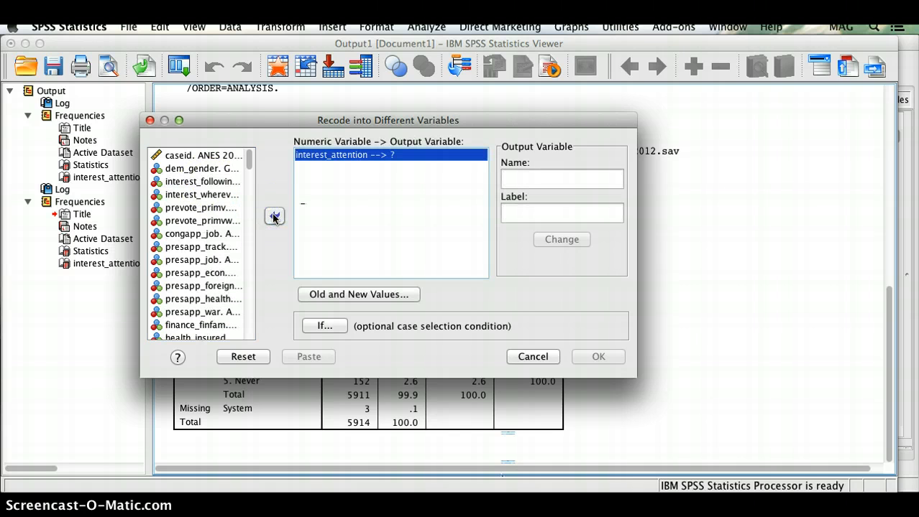
{"action": "left_click", "coordinate": [310, 163]}
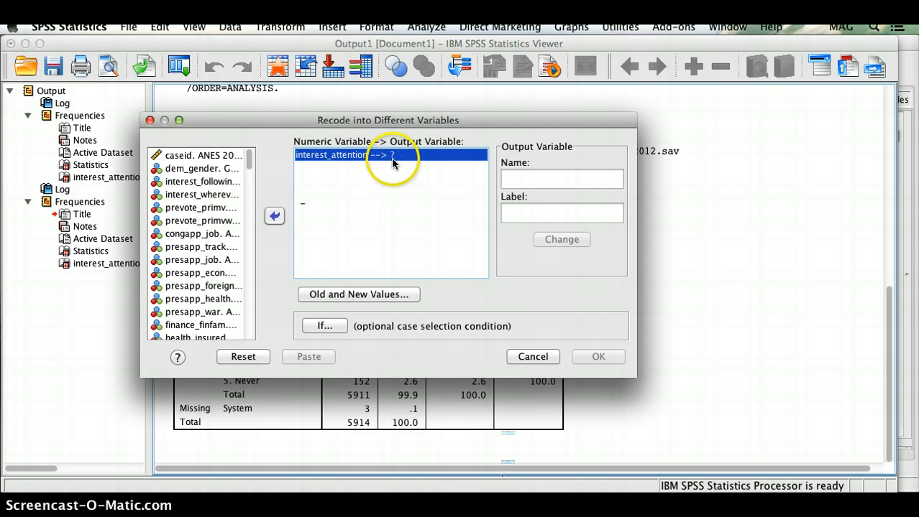
- Name the output variable newinterest2, label it a binary variable representing interest in politics, and apply
{"action": "left_click", "coordinate": [521, 181]}
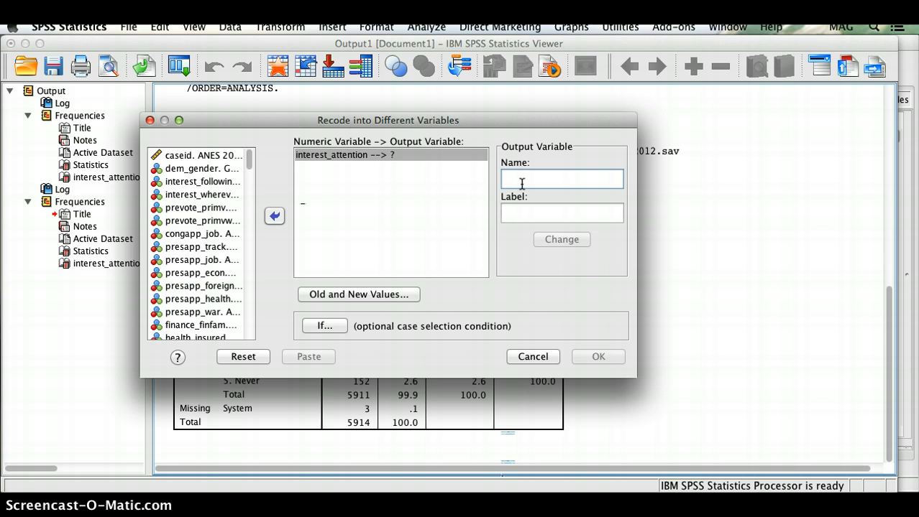
{"action": "type", "text": "new"}
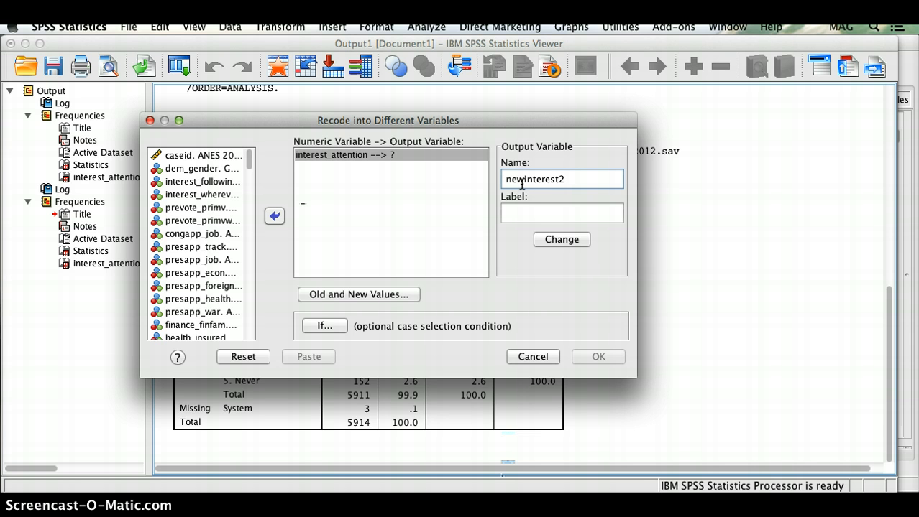
{"action": "type", "text": "interest2"}
{"action": "left_click", "coordinate": [534, 208]}
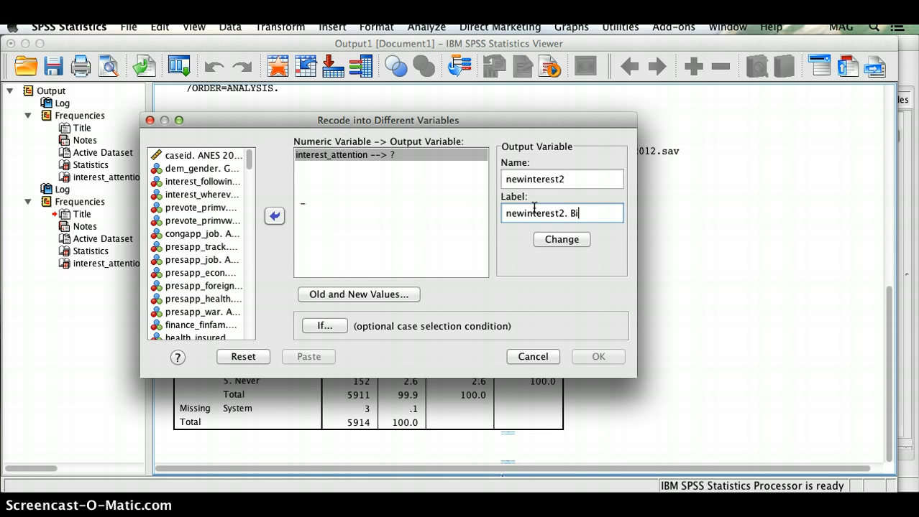
{"action": "type", "text": "newinterest2. Binary variable representing inte"}
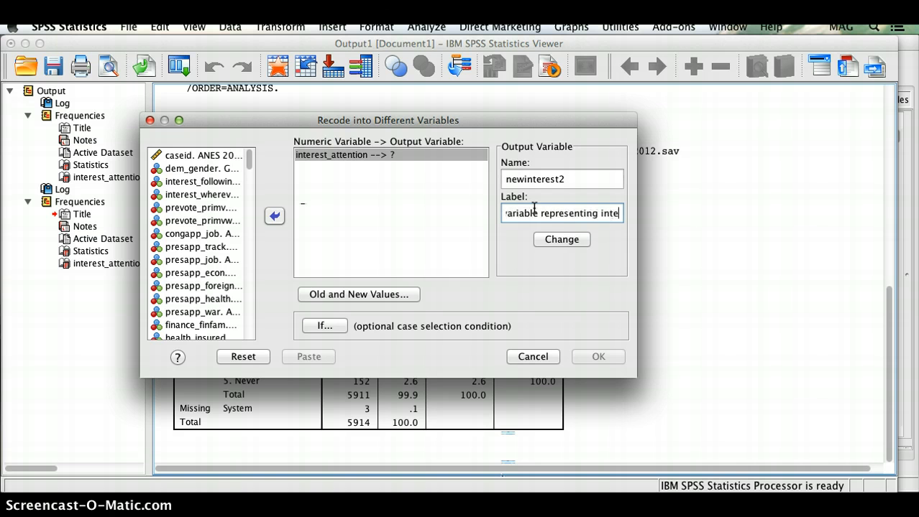
{"action": "type", "text": "rest in politics."}
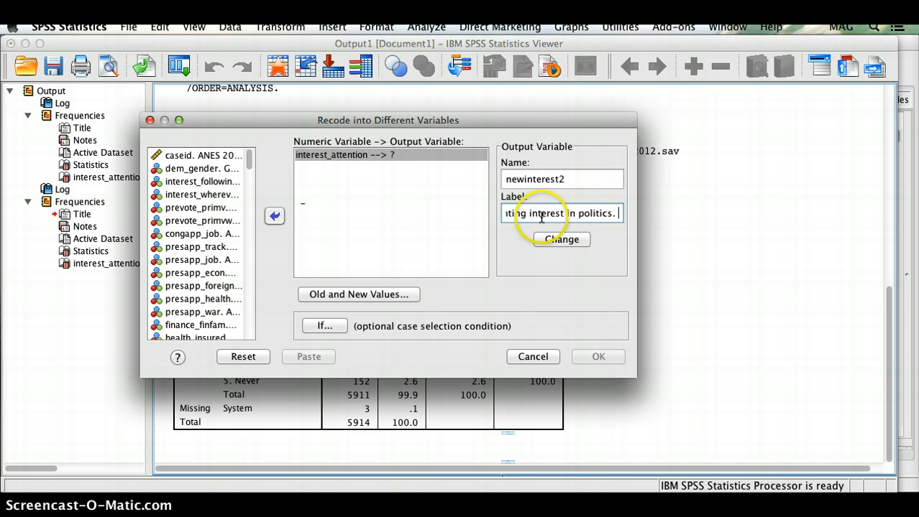
{"action": "left_click", "coordinate": [547, 239]}
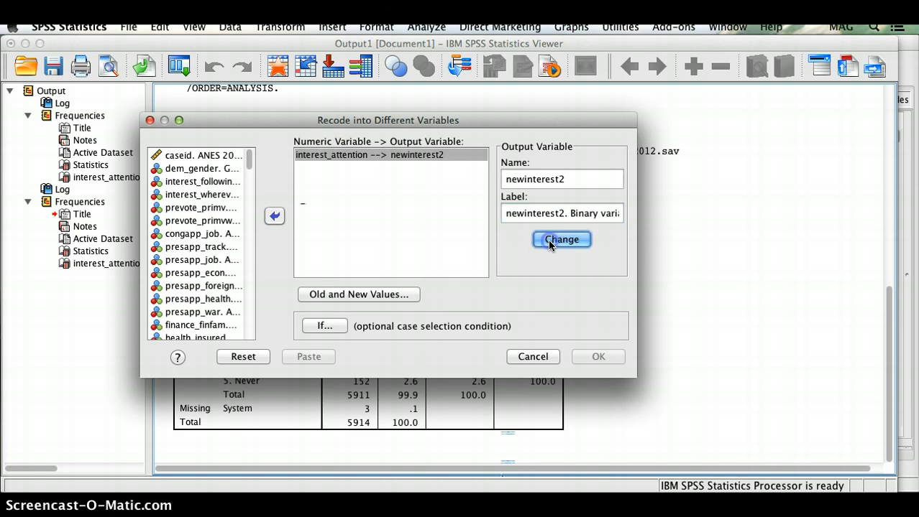
{"action": "left_click", "coordinate": [393, 158]}
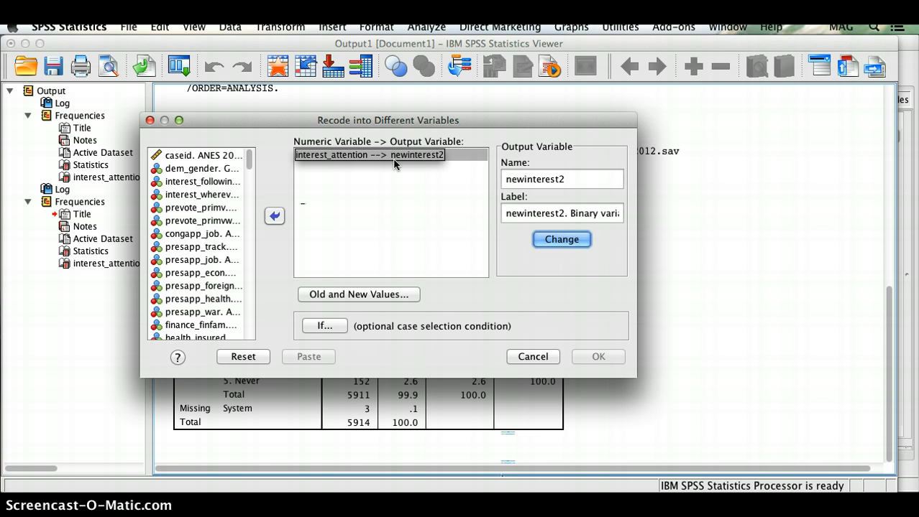
{"action": "left_click", "coordinate": [393, 296]}
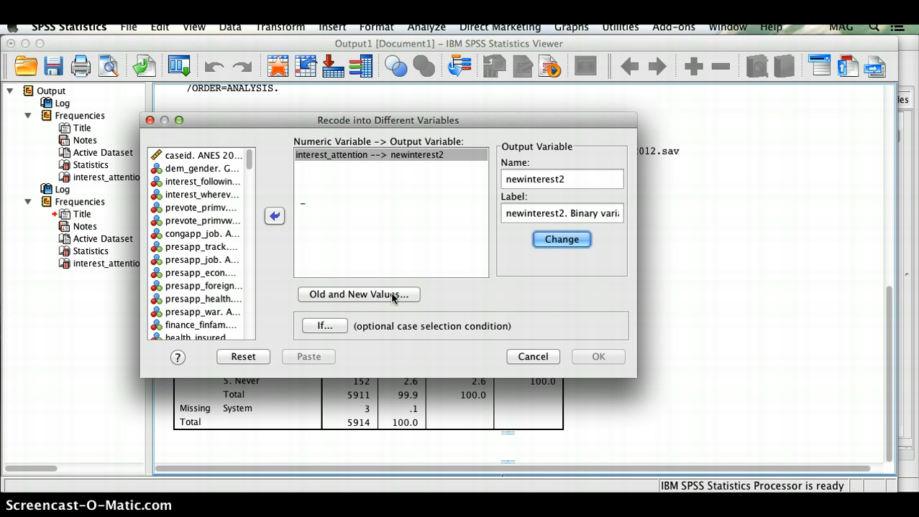
- In Old and New Values, set the old-value range 1 through 4
{"action": "left_click", "coordinate": [392, 295]}
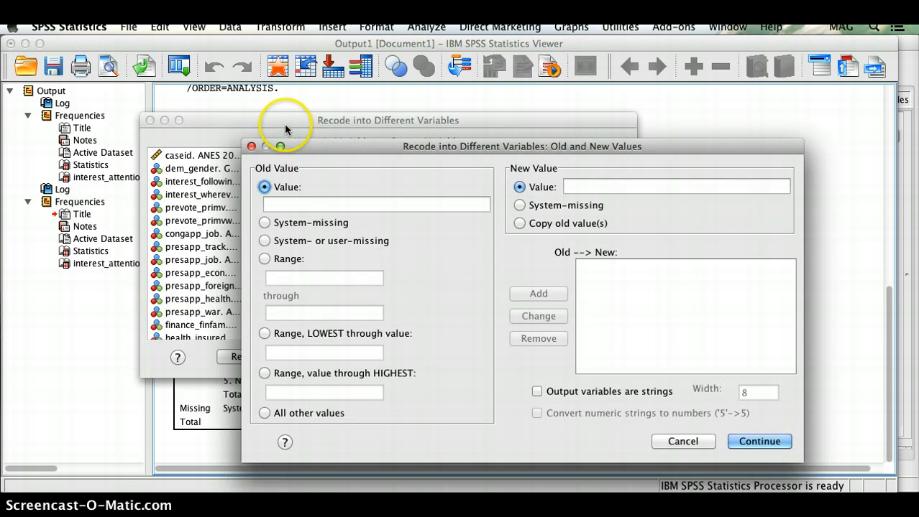
{"action": "left_click_drag", "start_coordinate": [284, 130], "coordinate": [634, 53]}
{"action": "left_click_drag", "start_coordinate": [442, 147], "coordinate": [518, 169]}
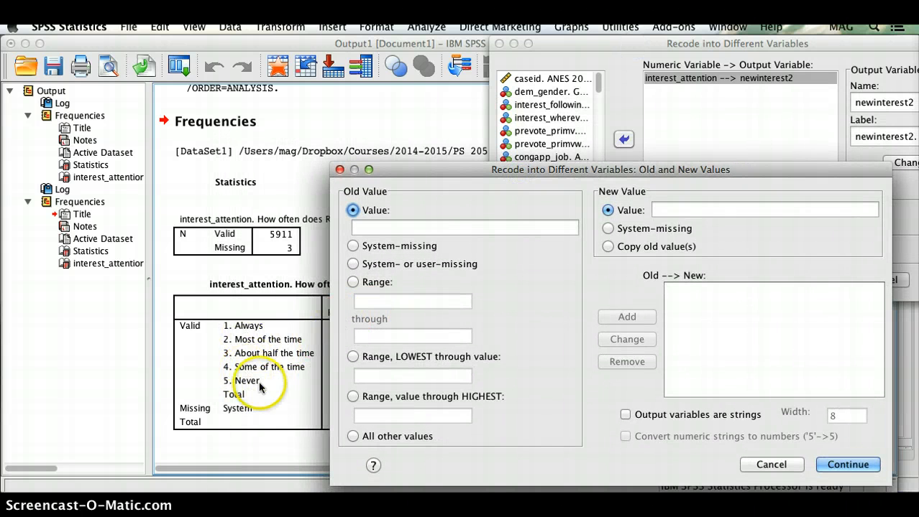
{"action": "left_click", "coordinate": [372, 281]}
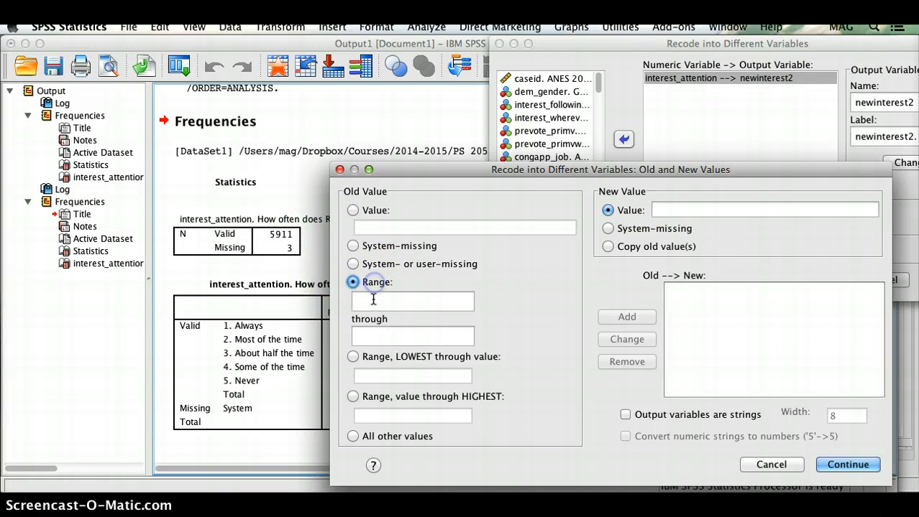
{"action": "left_click", "coordinate": [373, 300]}
{"action": "type", "text": "1"}
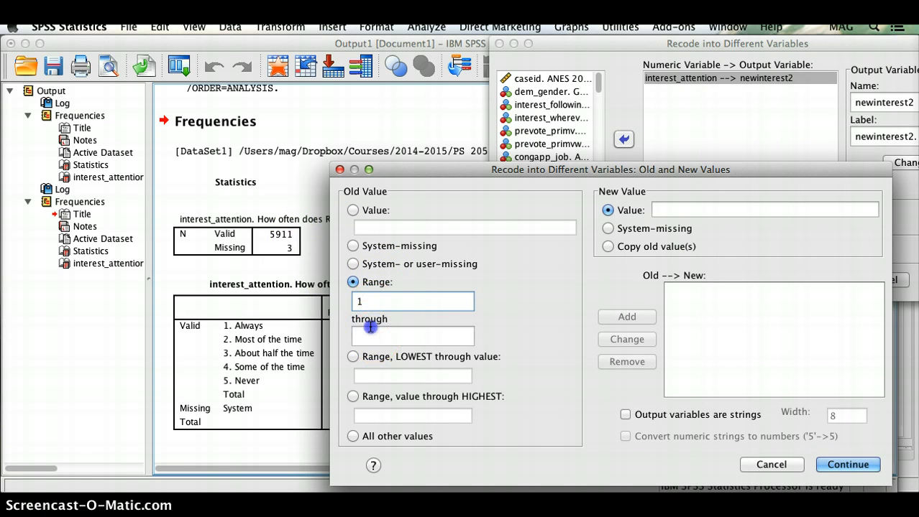
{"action": "left_click", "coordinate": [370, 327]}
{"action": "type", "text": "3"}
{"action": "key", "text": "BackSpace"}
{"action": "type", "text": "4"}
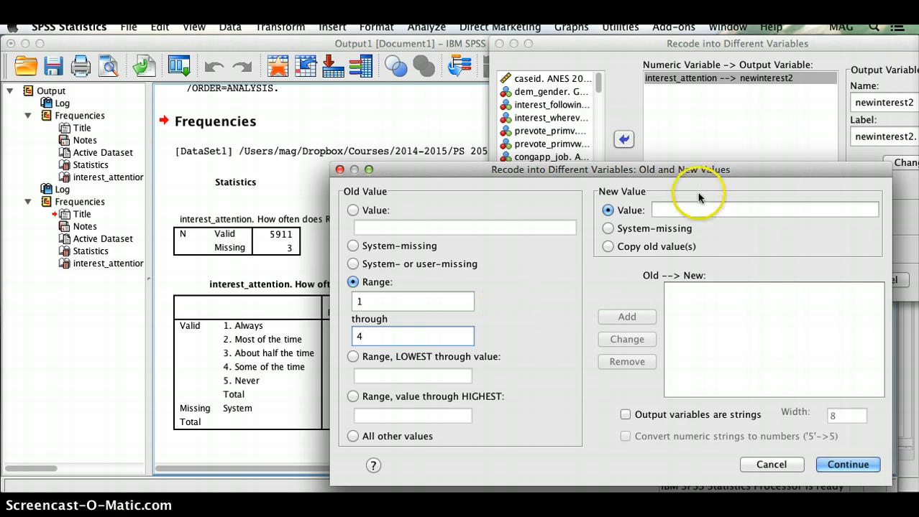
- Give the range new value 1 and add the 1 thru 4 → 1 rule
{"action": "left_click", "coordinate": [676, 210]}
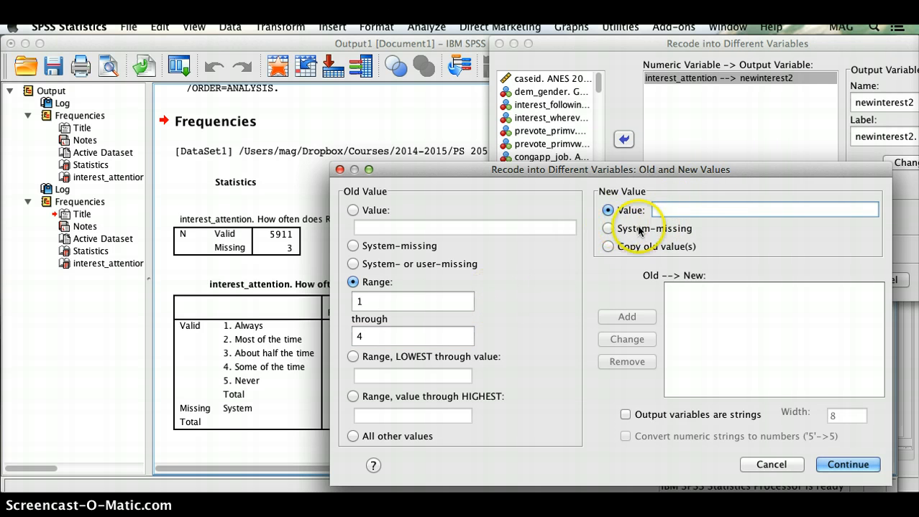
{"action": "type", "text": "1"}
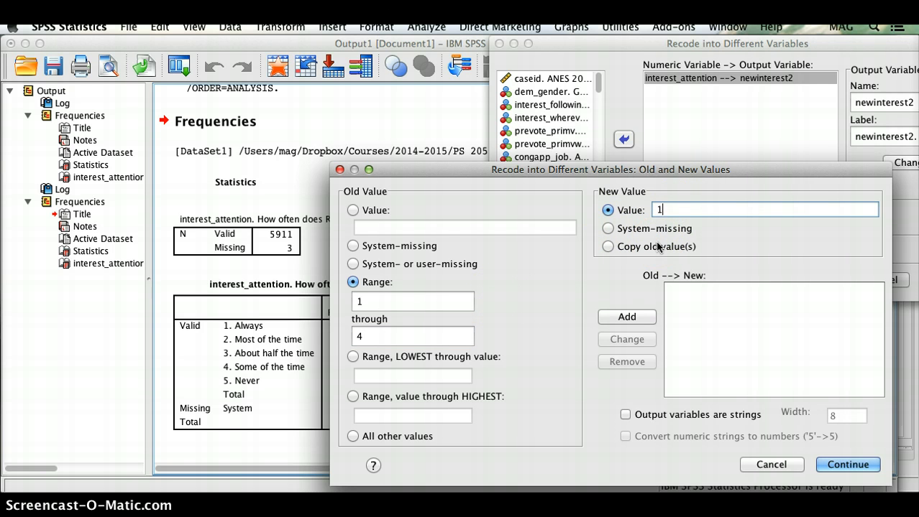
{"action": "left_click", "coordinate": [372, 302]}
{"action": "left_click", "coordinate": [660, 210]}
{"action": "type", "text": "1"}
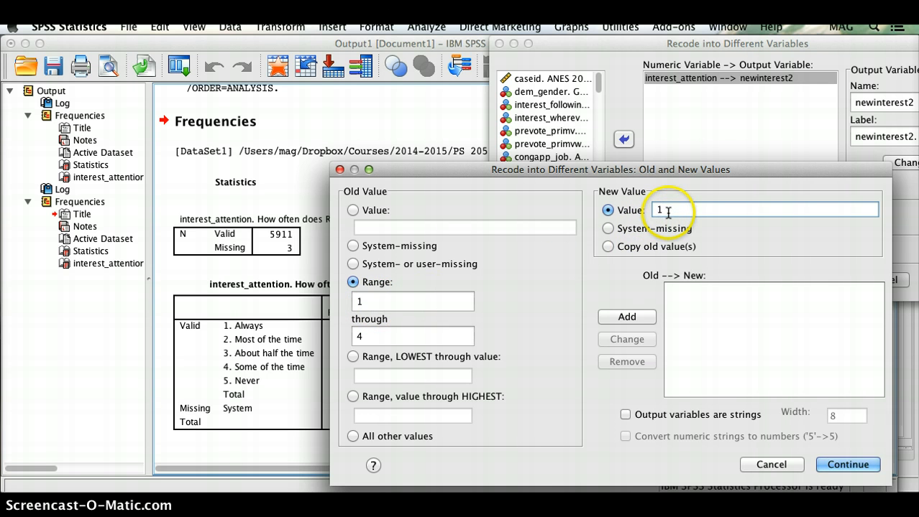
{"action": "left_click", "coordinate": [637, 318]}
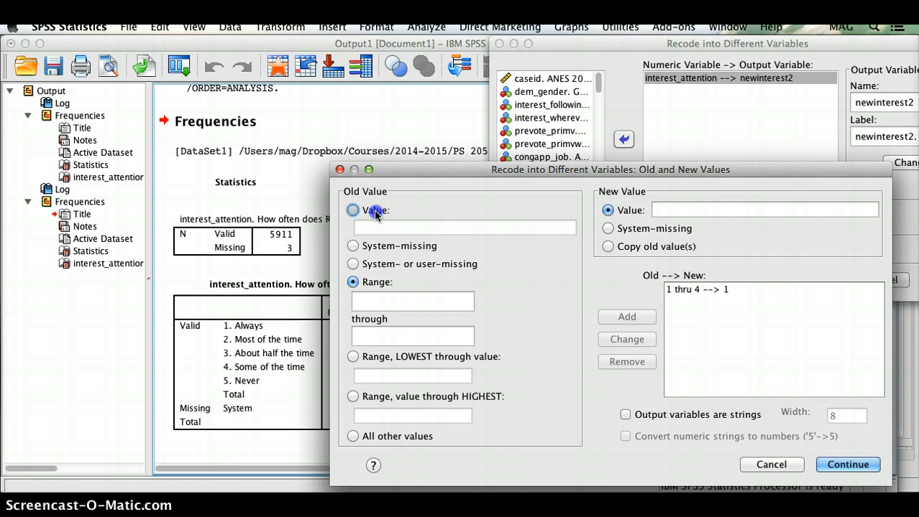
- Add a second rule mapping old value 5 to new value 2
{"action": "left_click", "coordinate": [353, 210]}
{"action": "left_click", "coordinate": [382, 228]}
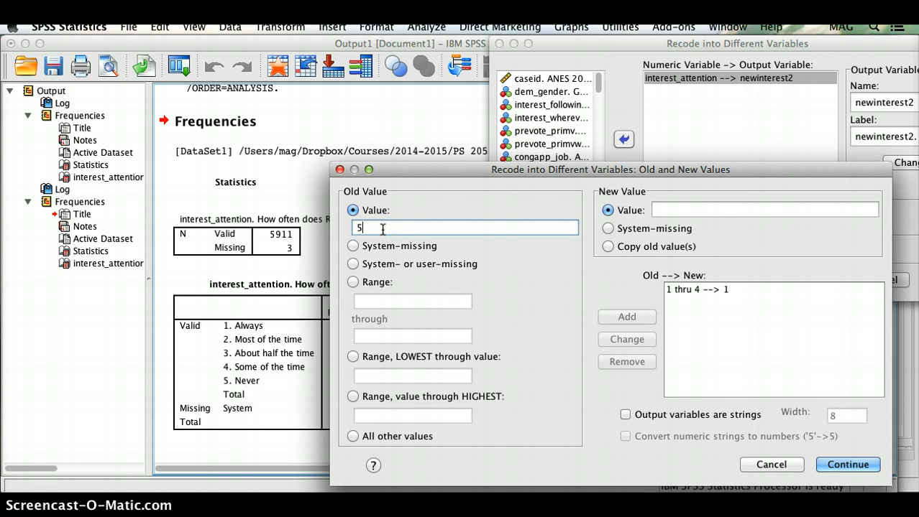
{"action": "left_click", "coordinate": [667, 210]}
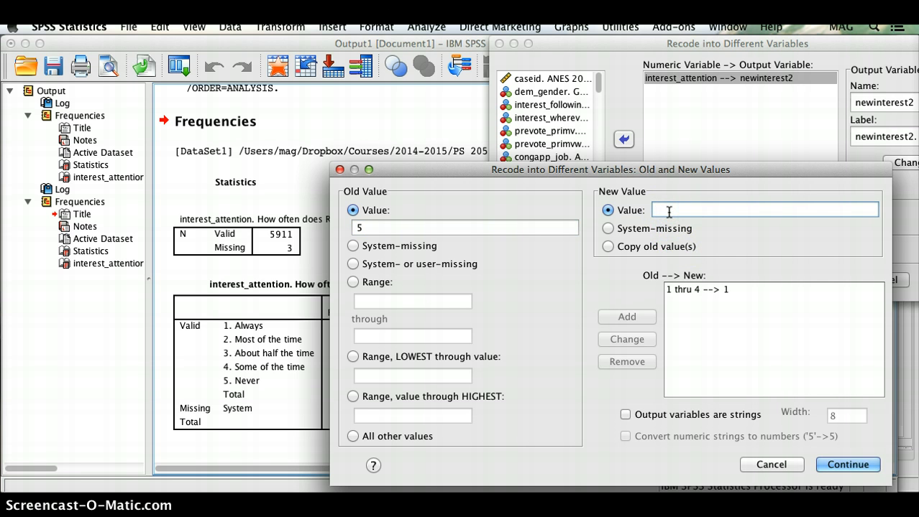
{"action": "type", "text": "2"}
{"action": "left_click", "coordinate": [623, 319]}
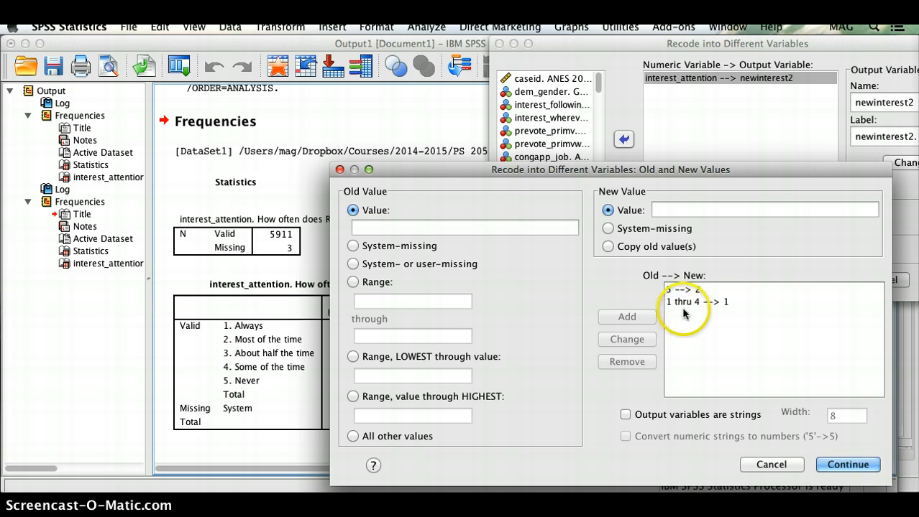
{"action": "left_click", "coordinate": [732, 308]}
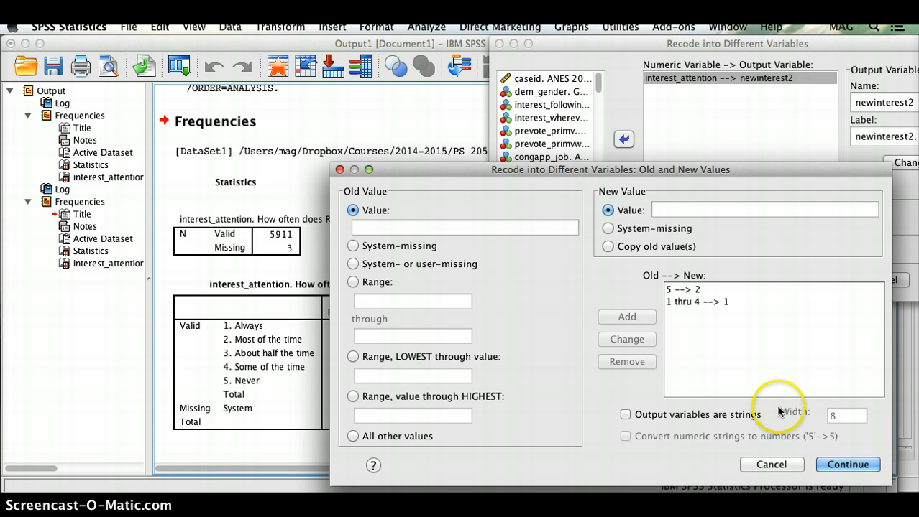
- Run the recode creating newinterest2, then switch to the anes_2012.sav Data Editor
{"action": "left_click", "coordinate": [823, 467]}
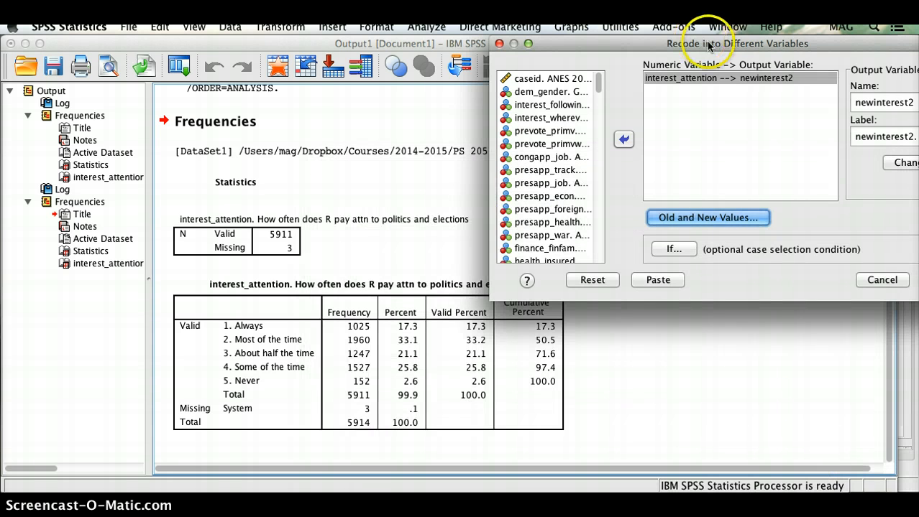
{"action": "left_click_drag", "start_coordinate": [707, 43], "coordinate": [335, 128]}
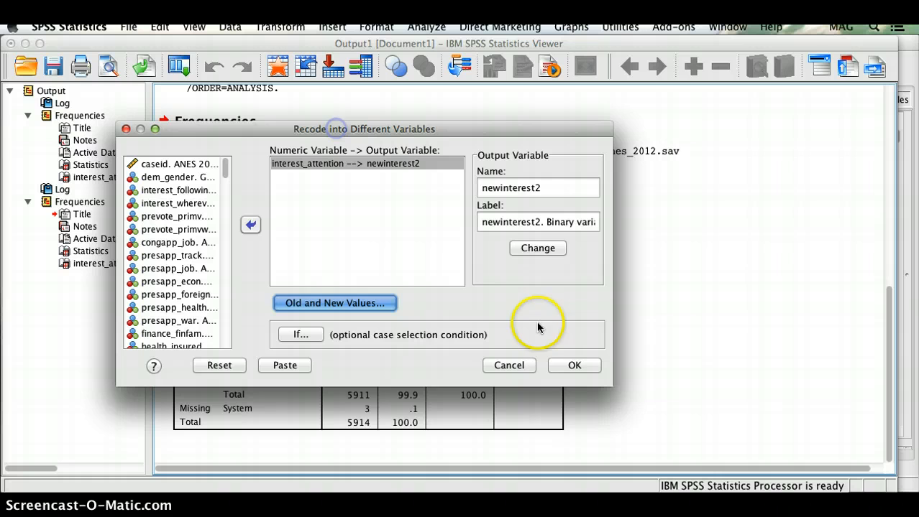
{"action": "left_click", "coordinate": [562, 372]}
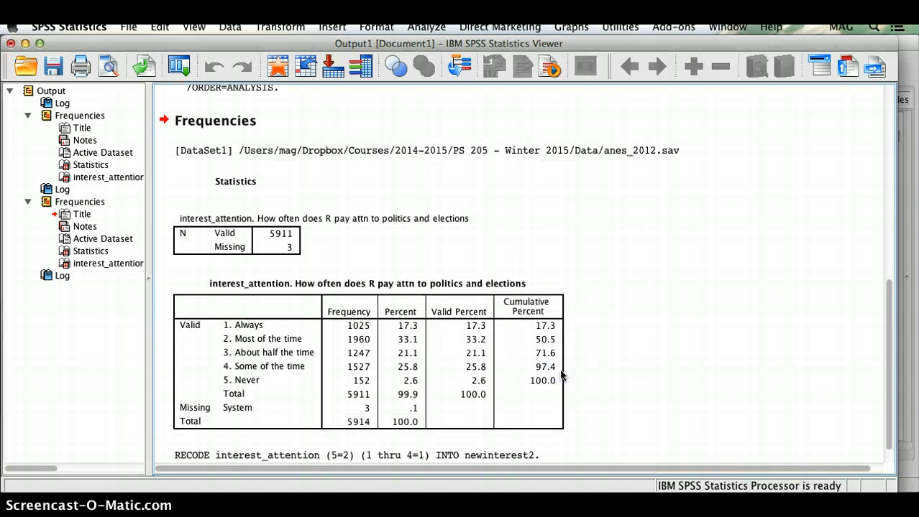
{"action": "left_click", "coordinate": [306, 413]}
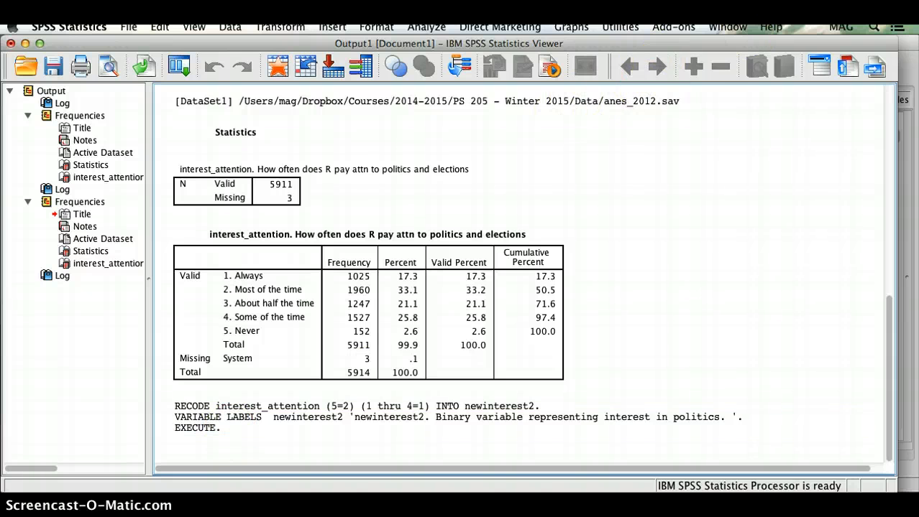
{"action": "left_click", "coordinate": [727, 26]}
{"action": "left_click", "coordinate": [719, 104]}
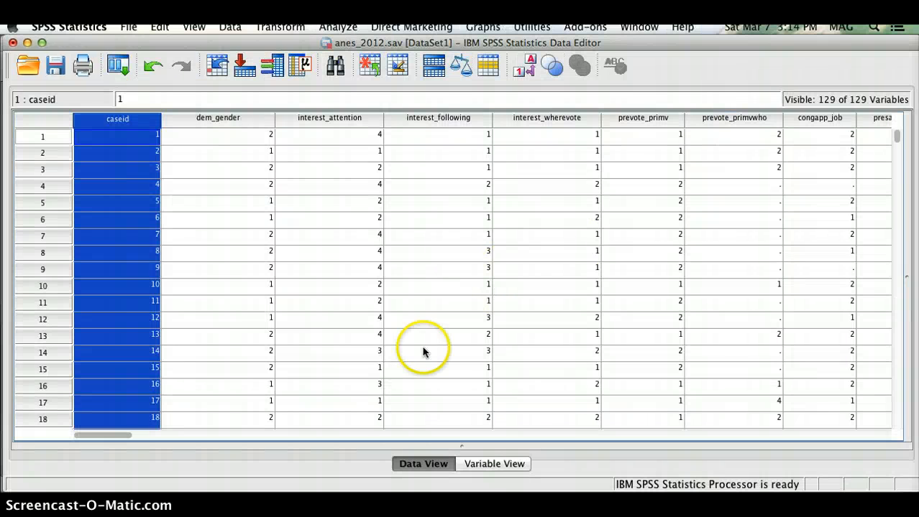
- Inspect the newinterest2 column in Data View, then locate it as variable 129 in Variable View
{"action": "scroll", "coordinate": [375, 358], "scroll_direction": "right", "scroll_amount": 20}
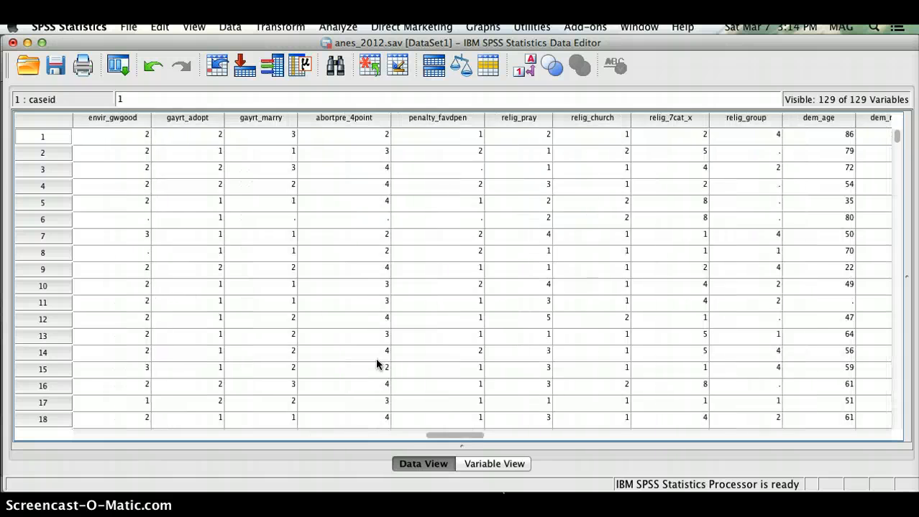
{"action": "scroll", "coordinate": [375, 364], "scroll_direction": "right", "scroll_amount": 20}
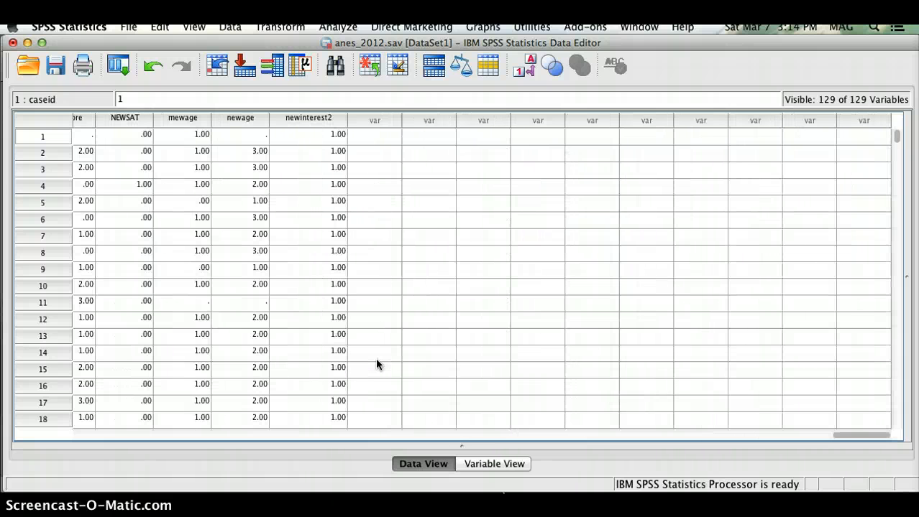
{"action": "left_click", "coordinate": [307, 119]}
{"action": "scroll", "coordinate": [338, 240], "scroll_direction": "down", "scroll_amount": 7}
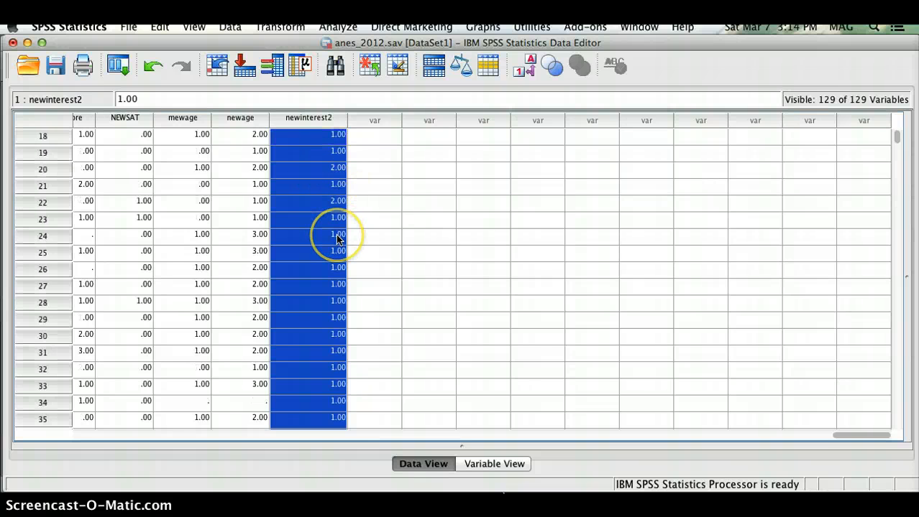
{"action": "scroll", "coordinate": [342, 242], "scroll_direction": "up", "scroll_amount": 2}
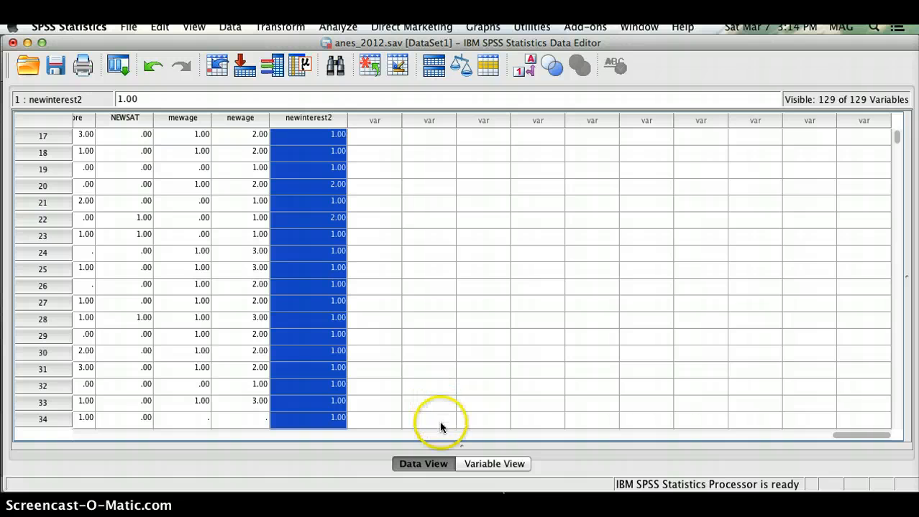
{"action": "left_click", "coordinate": [467, 463]}
{"action": "scroll", "coordinate": [426, 348], "scroll_direction": "down", "scroll_amount": 15}
{"action": "scroll", "coordinate": [426, 348], "scroll_direction": "down", "scroll_amount": 20}
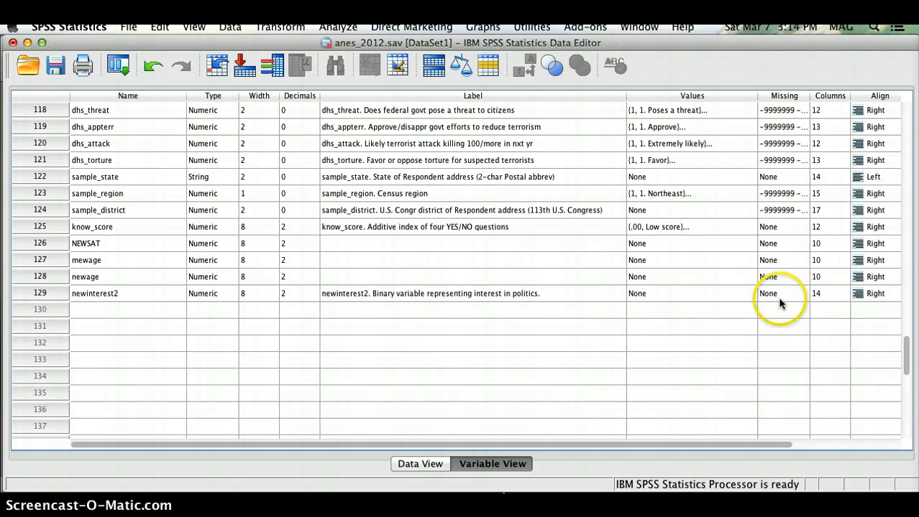
- In newinterest2's Value Labels dialog, add 1 'Interested in politics' and 2 'Never interested in politics'
{"action": "left_click", "coordinate": [749, 294]}
{"action": "left_click", "coordinate": [750, 295]}
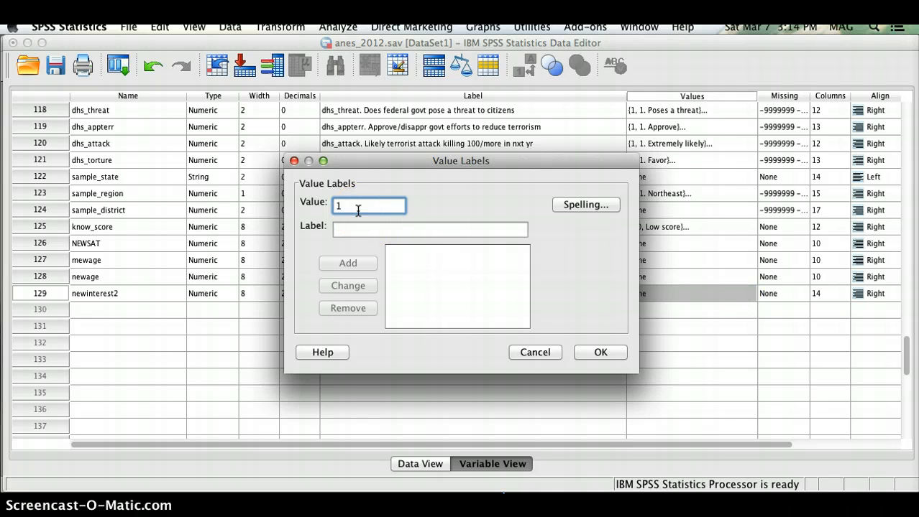
{"action": "key", "text": "Tab"}
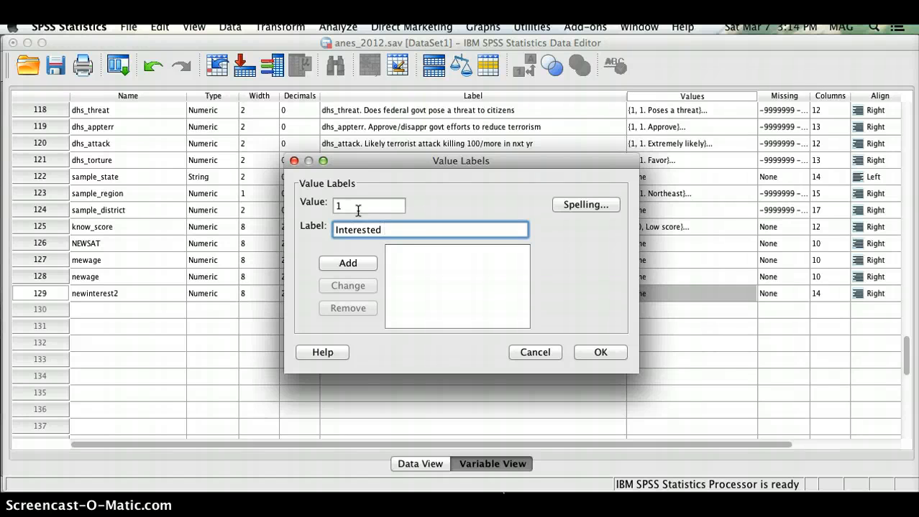
{"action": "left_click", "coordinate": [348, 263]}
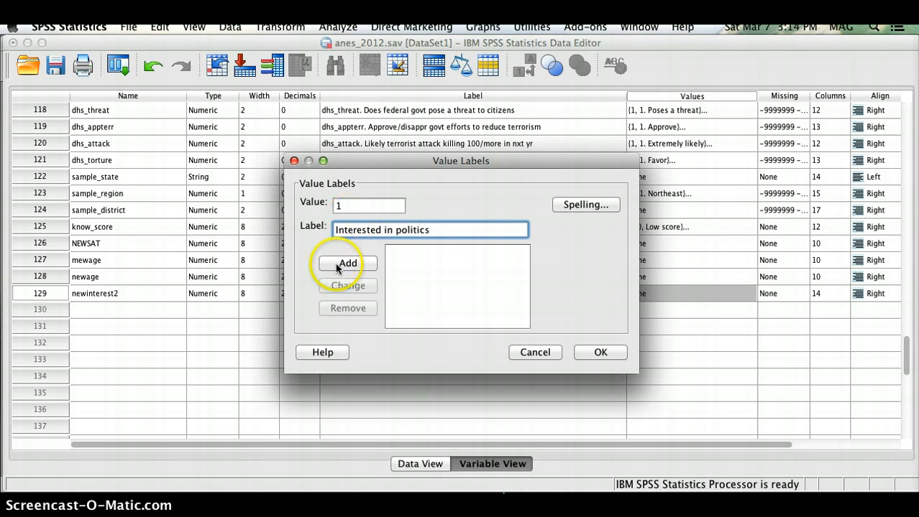
{"action": "type", "text": "2"}
{"action": "left_click", "coordinate": [358, 228]}
{"action": "type", "text": "Never in"}
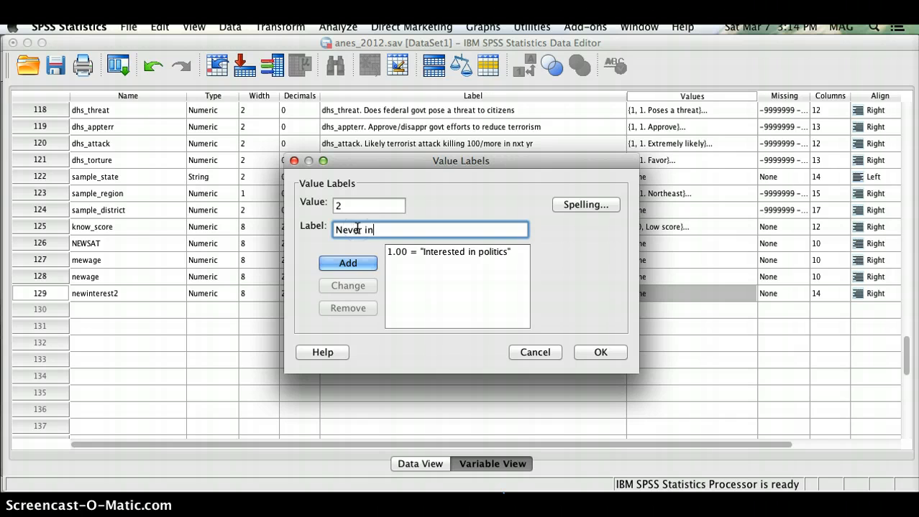
{"action": "type", "text": "terested in "}
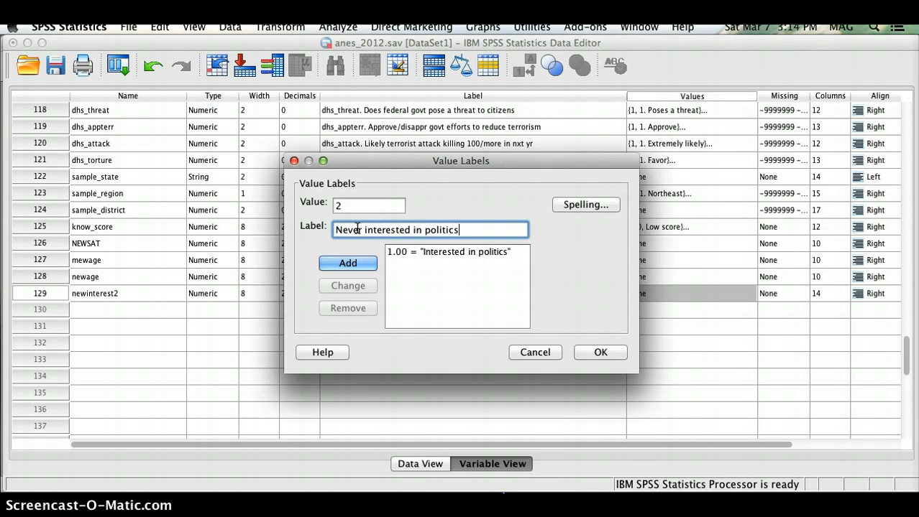
{"action": "type", "text": "politics"}
{"action": "left_click", "coordinate": [357, 260]}
{"action": "left_click", "coordinate": [596, 352]}
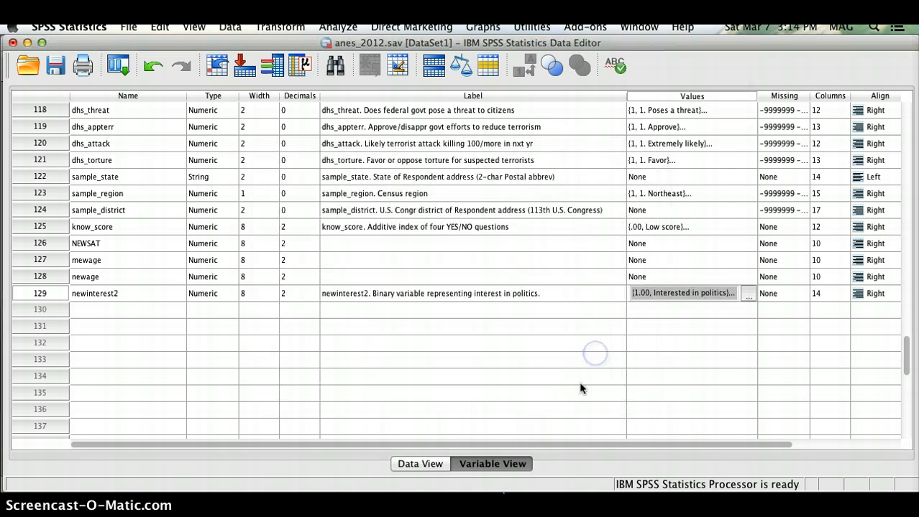